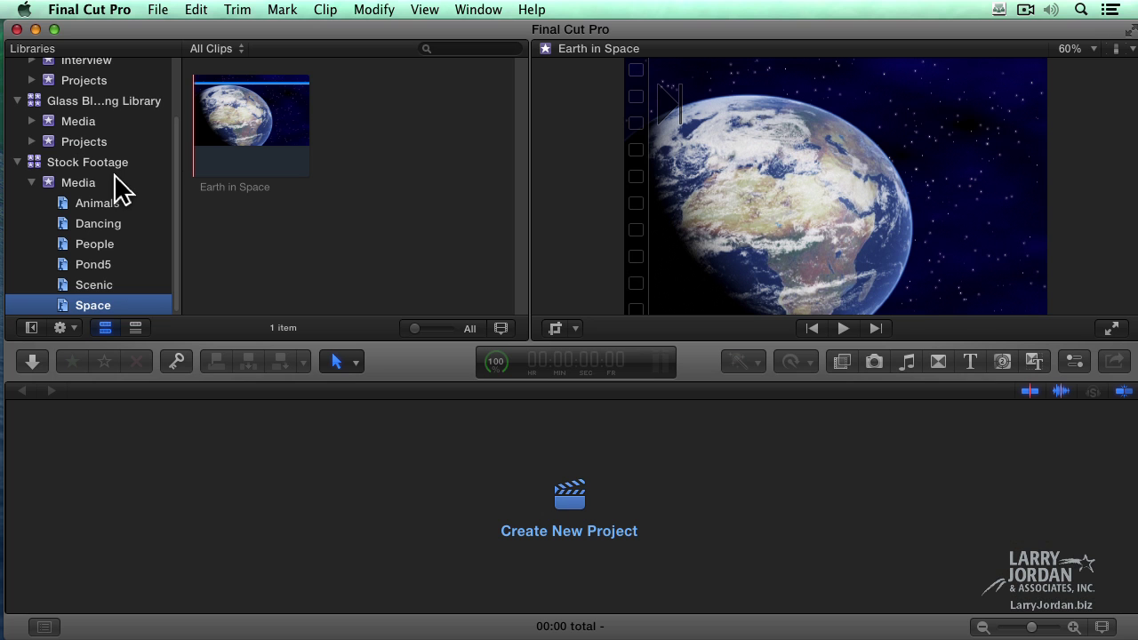
- Select the Stock Footage library to list all 33 of its clips
{"action": "left_click", "coordinate": [134, 165]}
- Create a new event named 'Space' in the Stock Footage library
{"action": "left_click", "coordinate": [193, 171]}
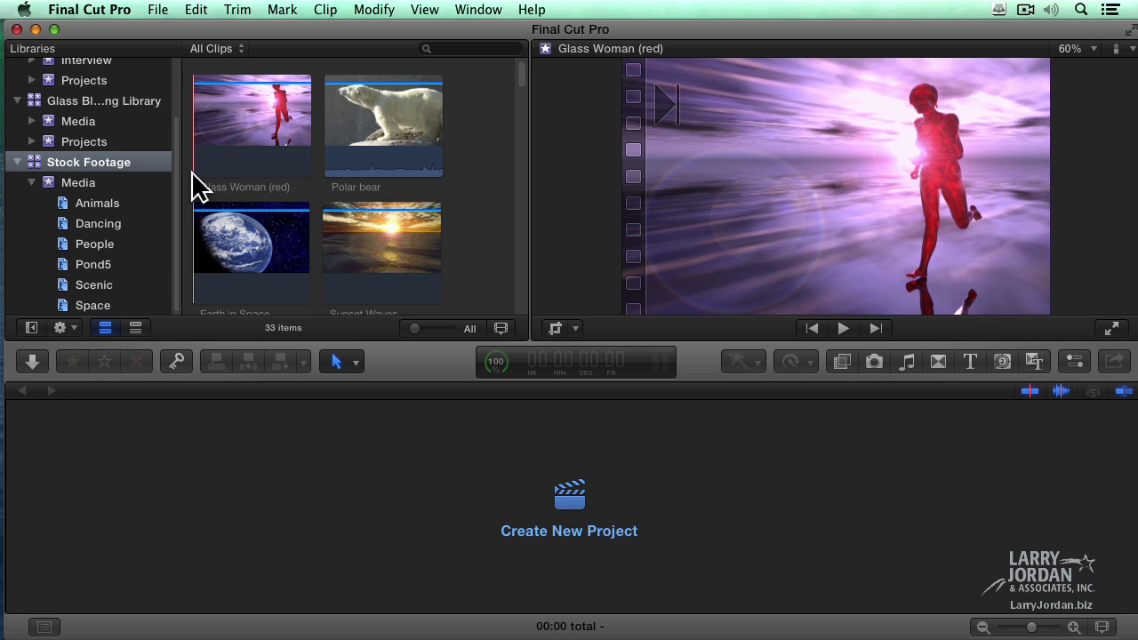
{"action": "key", "text": "alt+n"}
{"action": "type", "text": "Space"}
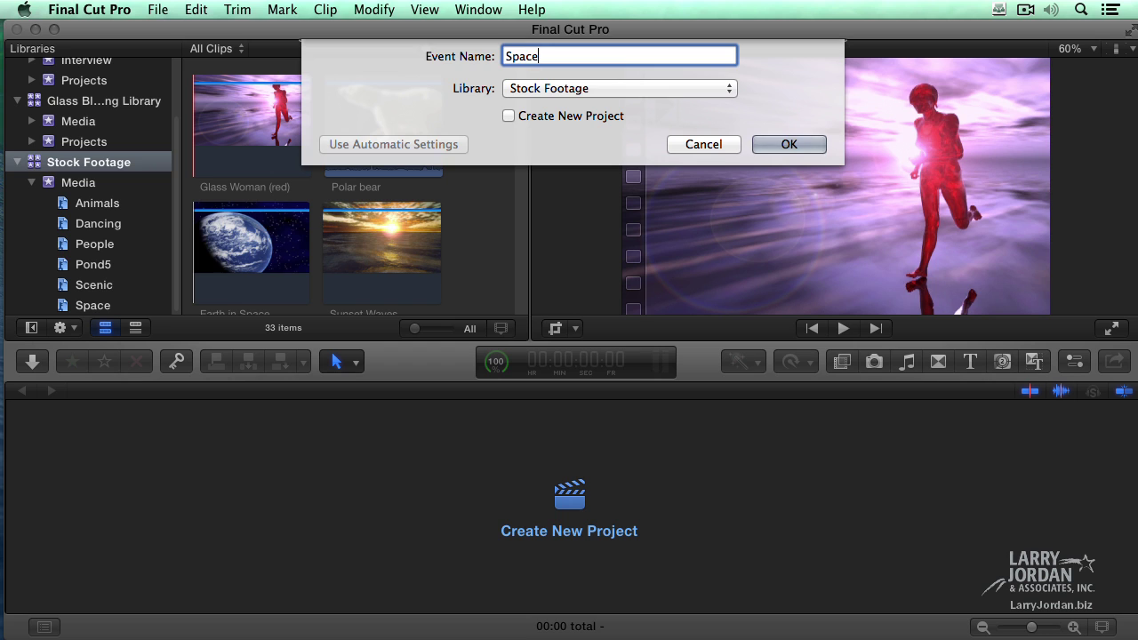
{"action": "key", "text": "Return"}
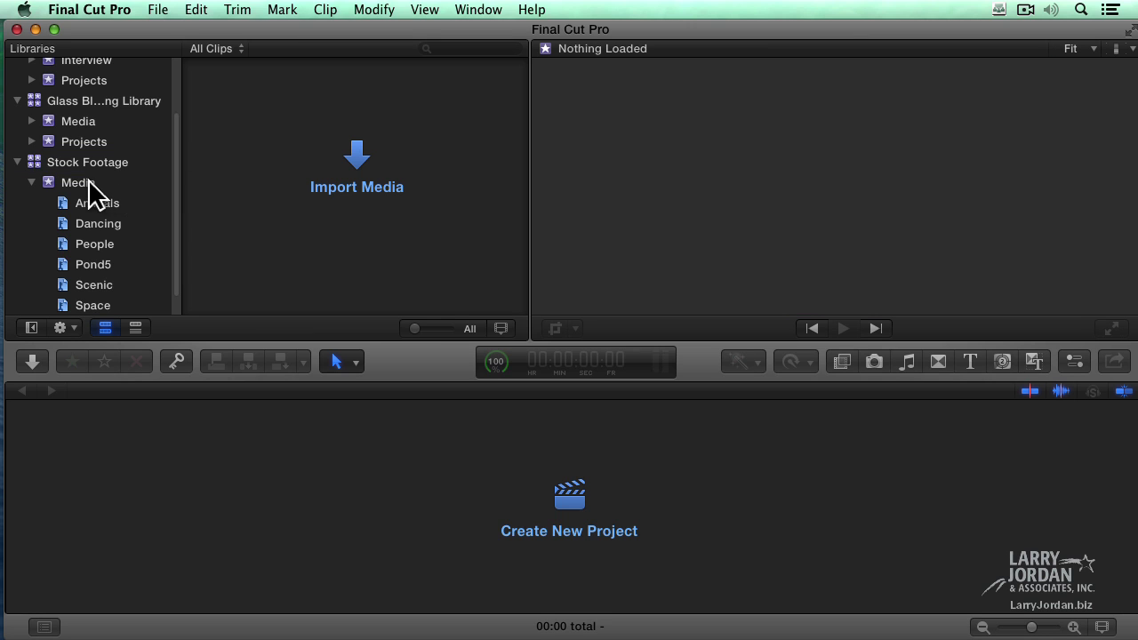
- Add the whole Earth in Space clip to the Space event
{"action": "left_click", "coordinate": [81, 285]}
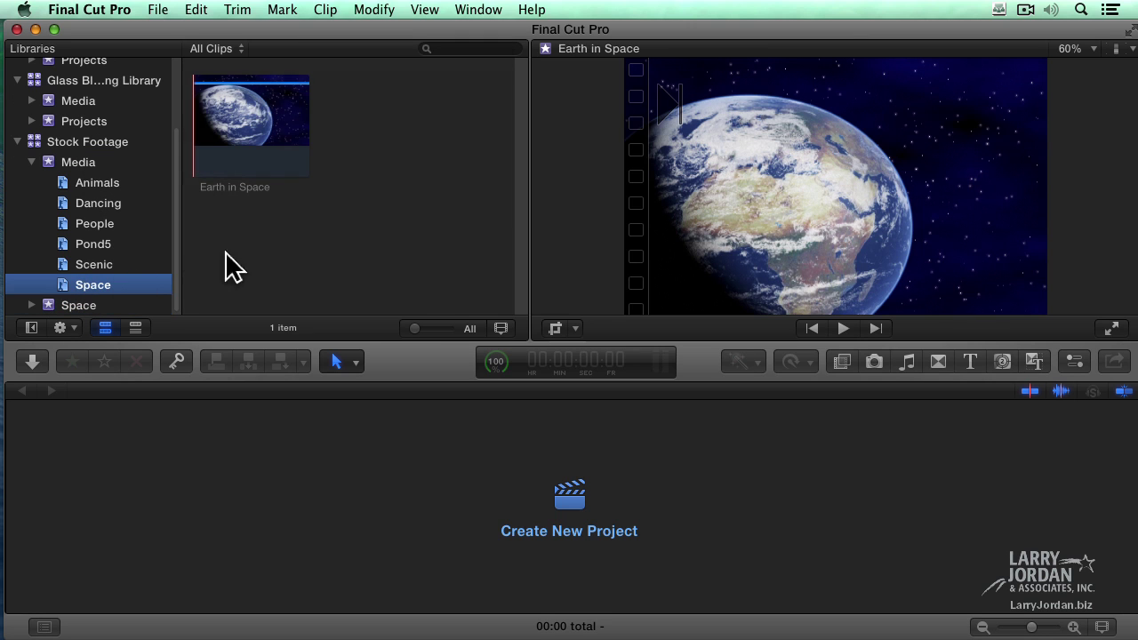
{"action": "left_click_drag", "start_coordinate": [263, 119], "coordinate": [100, 305]}
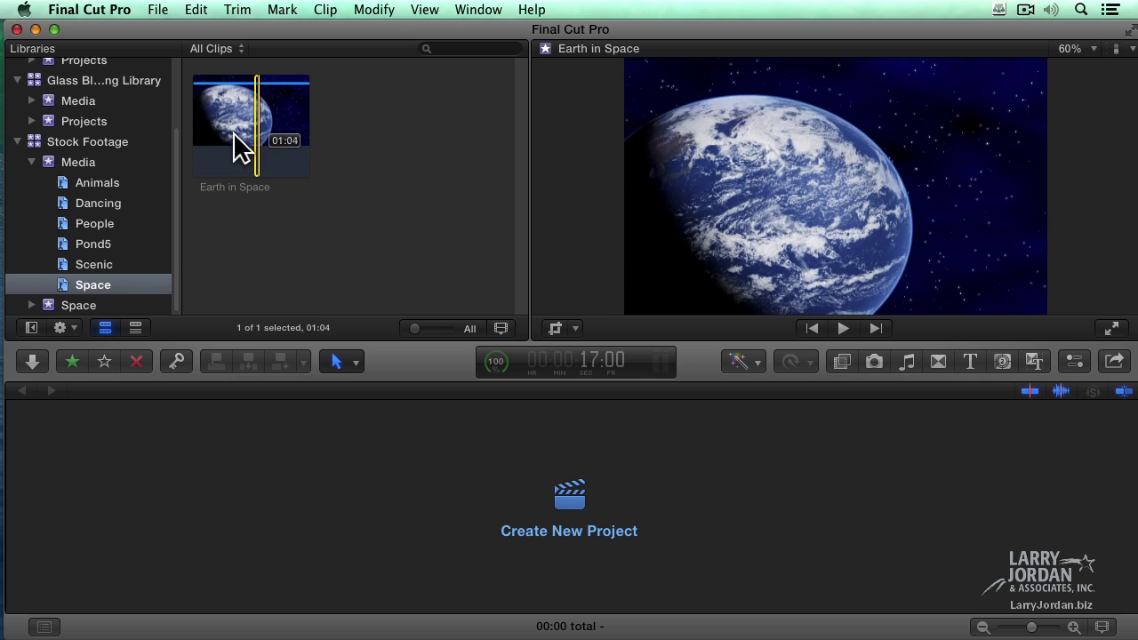
{"action": "key", "text": "ctrl+x"}
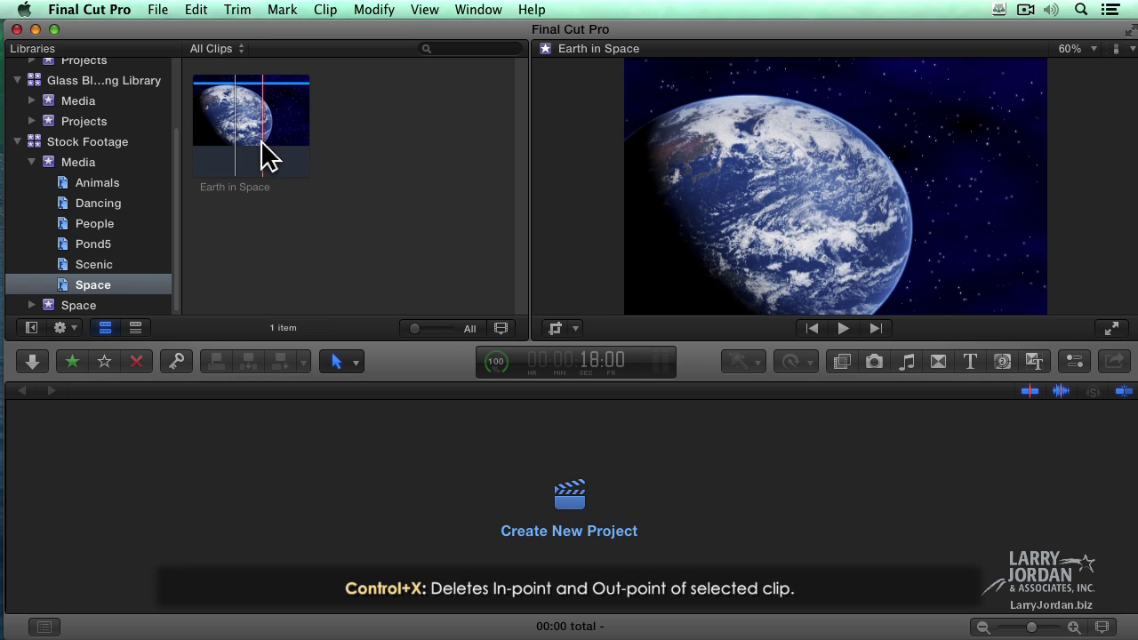
{"action": "left_click", "coordinate": [270, 158]}
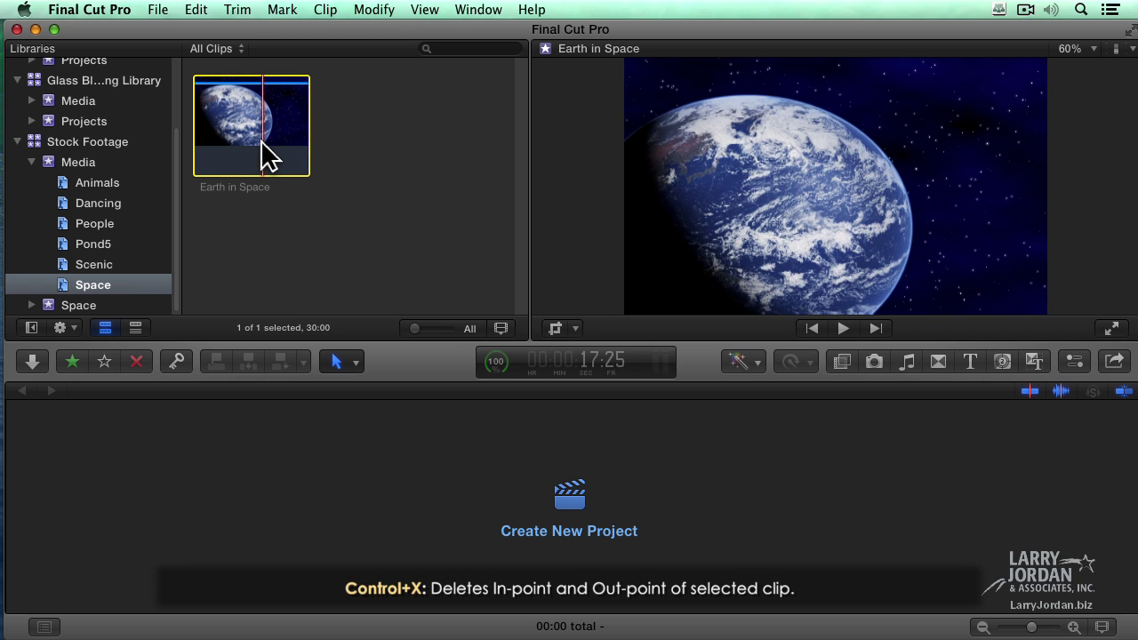
{"action": "left_click", "coordinate": [94, 307]}
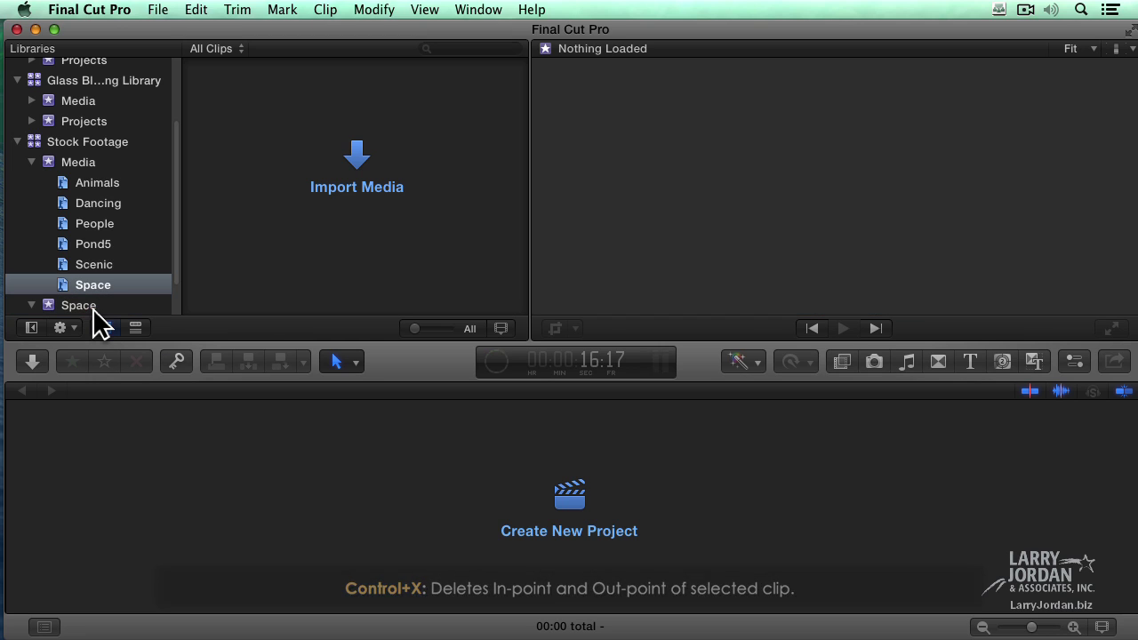
- Check the Space event's contents and its Pond5 and Space keyword collections
{"action": "scroll", "coordinate": [53, 306], "scroll_direction": "down", "scroll_amount": 2}
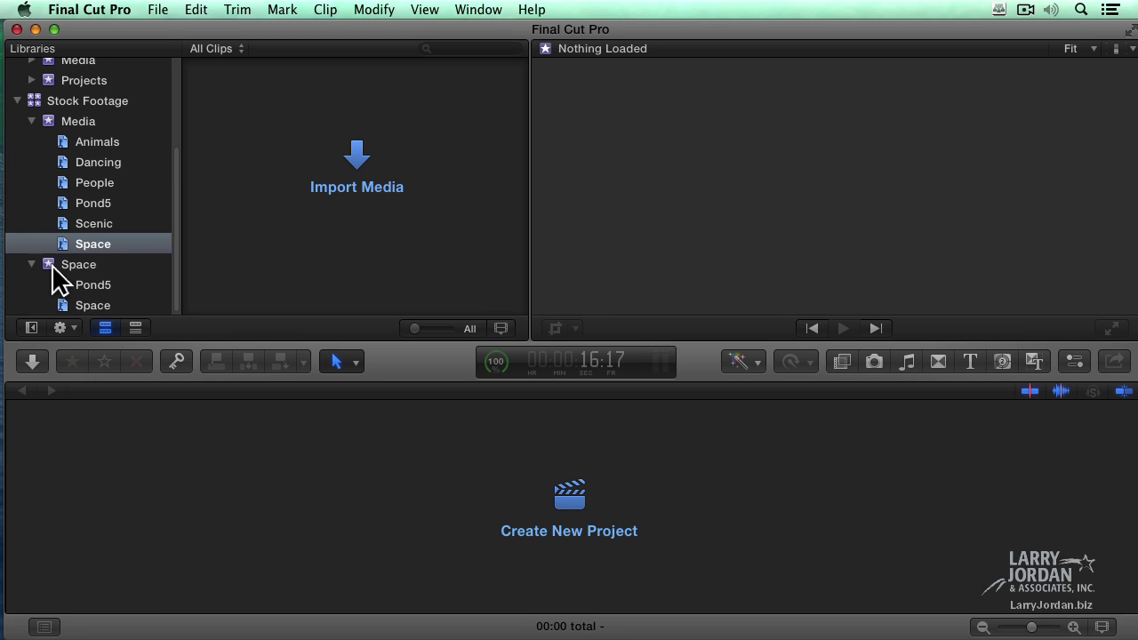
{"action": "left_click", "coordinate": [52, 265]}
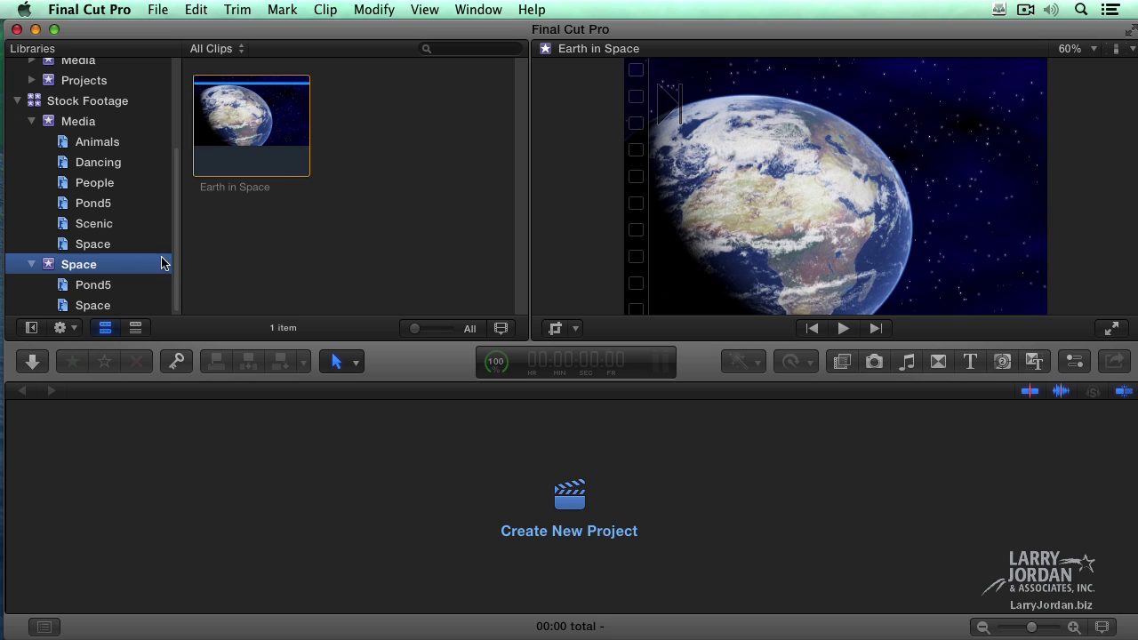
{"action": "left_click", "coordinate": [272, 174]}
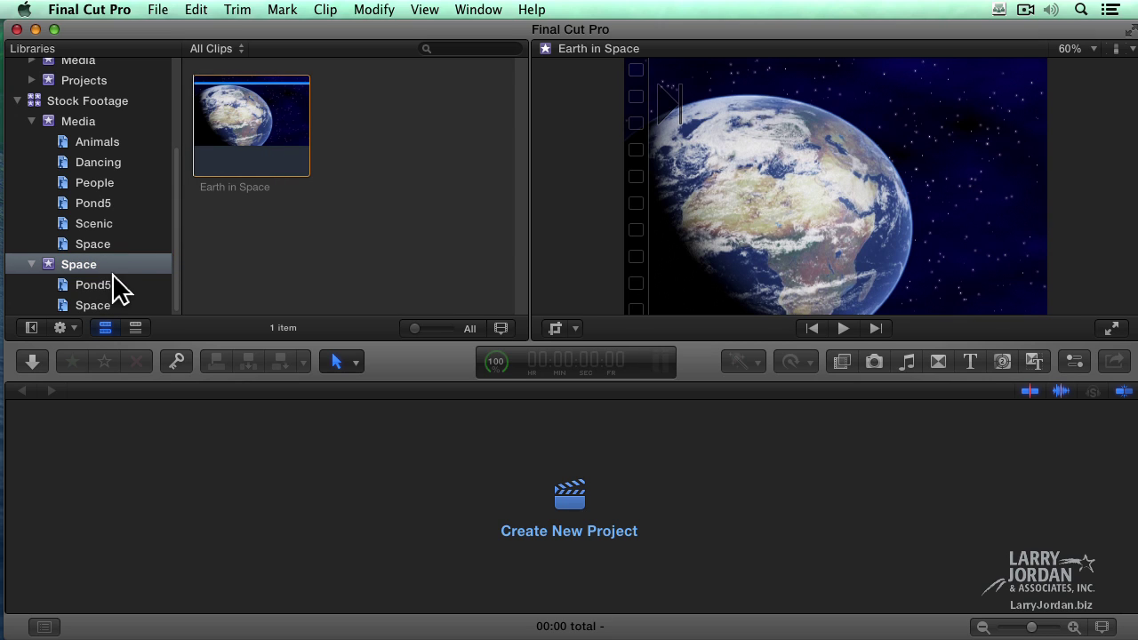
{"action": "left_click", "coordinate": [136, 286]}
{"action": "left_click", "coordinate": [136, 305]}
{"action": "left_click", "coordinate": [138, 282]}
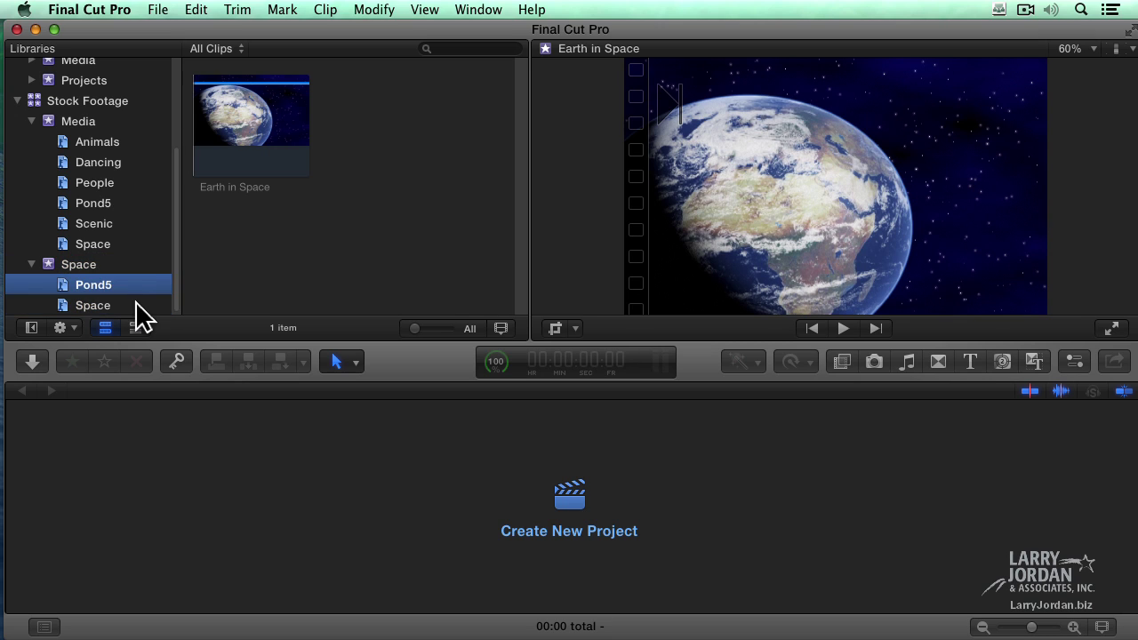
{"action": "left_click", "coordinate": [151, 304]}
{"action": "left_click", "coordinate": [76, 264]}
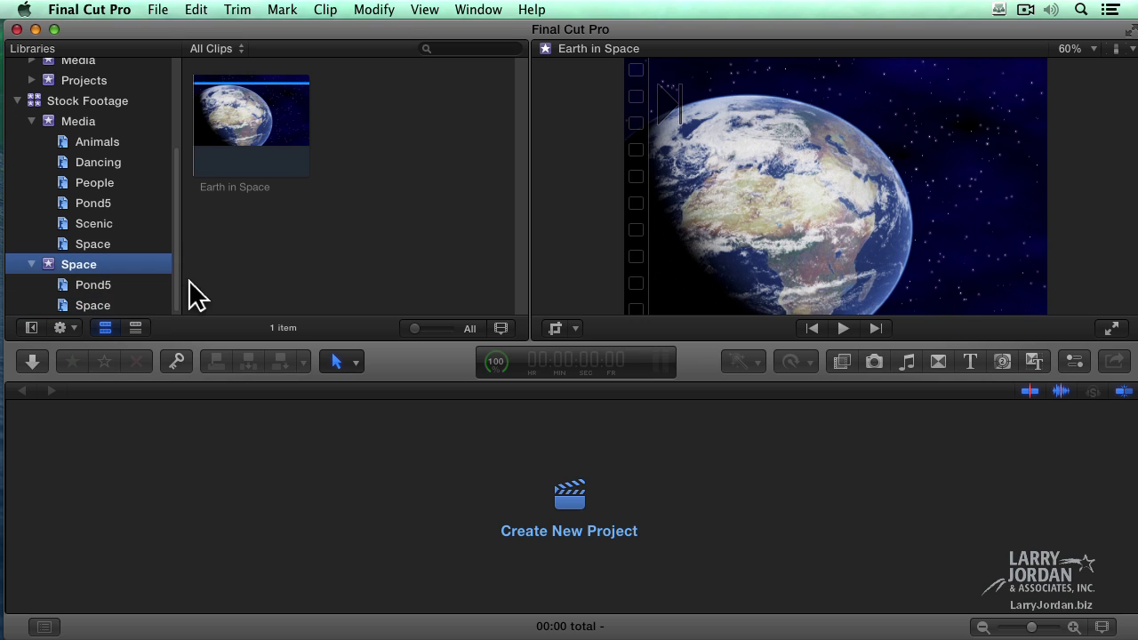
- Collapse the Media event so Dr. Vint Cerf shows, then select the Space event
{"action": "left_click", "coordinate": [32, 264]}
{"action": "left_click", "coordinate": [32, 253]}
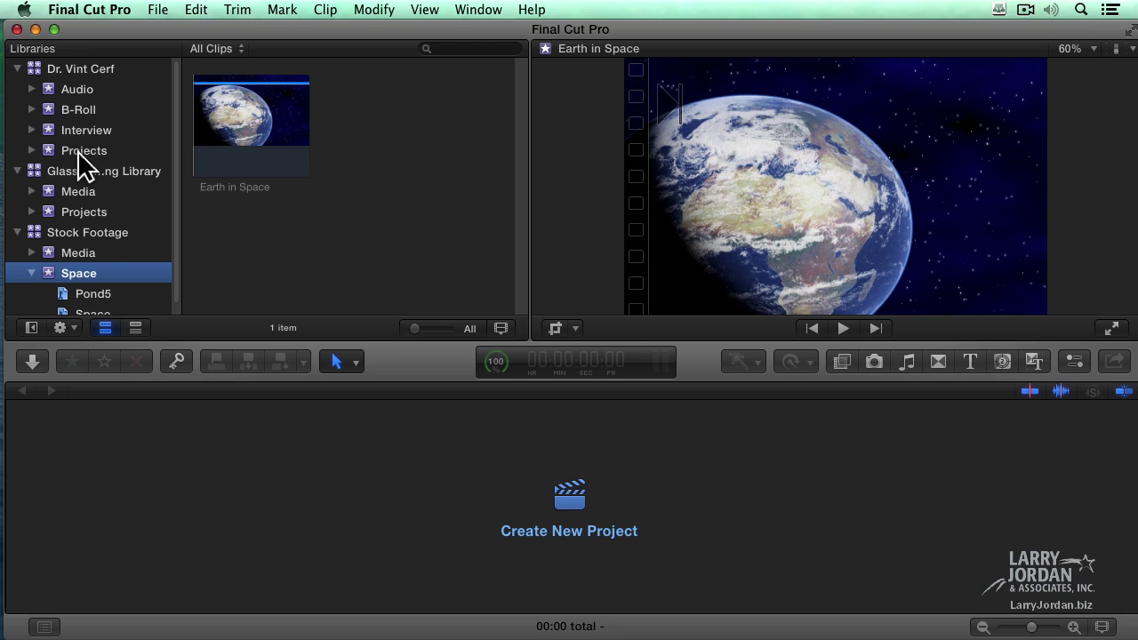
{"action": "left_click", "coordinate": [264, 169]}
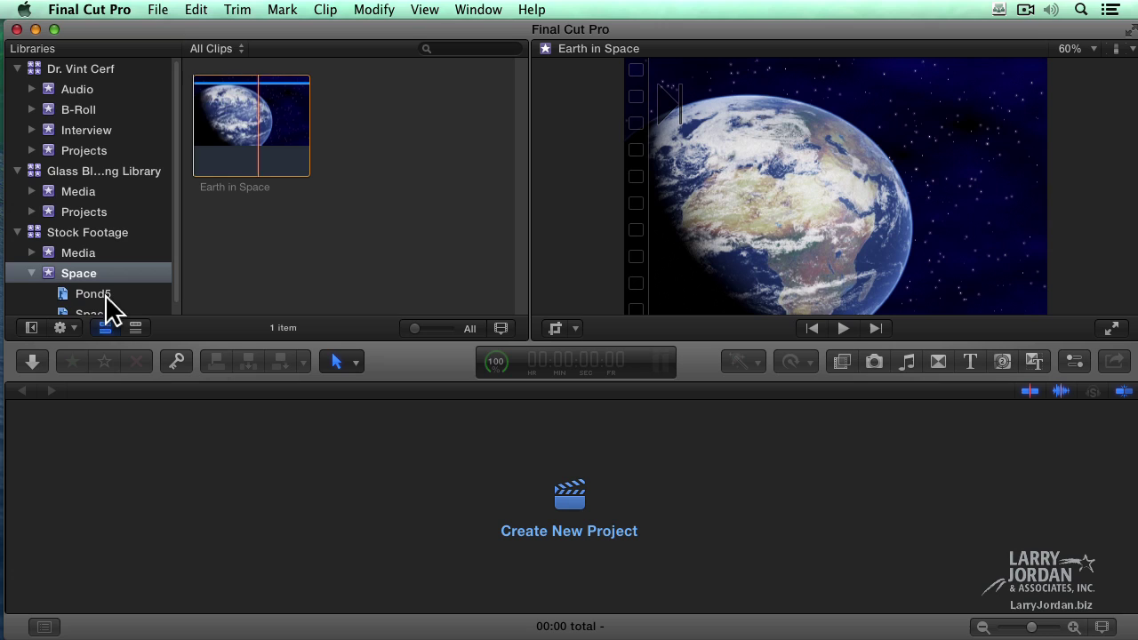
{"action": "left_click", "coordinate": [50, 275]}
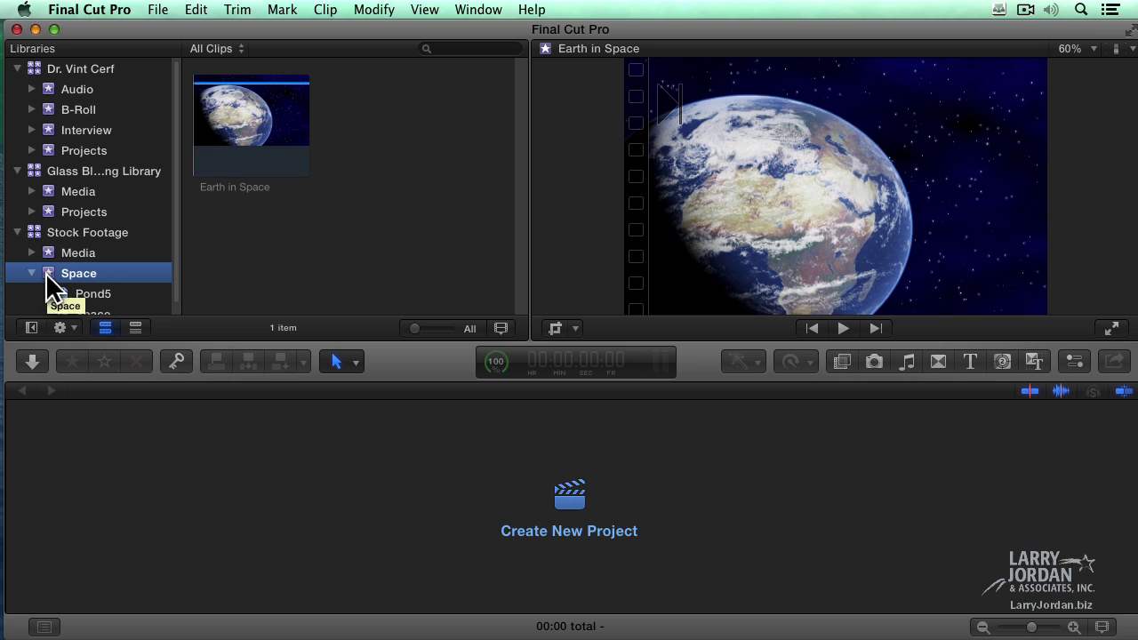
- Copy the Space event into Dr. Vint Cerf with Optimized Media excluded
{"action": "left_click_drag", "start_coordinate": [46, 276], "coordinate": [90, 72]}
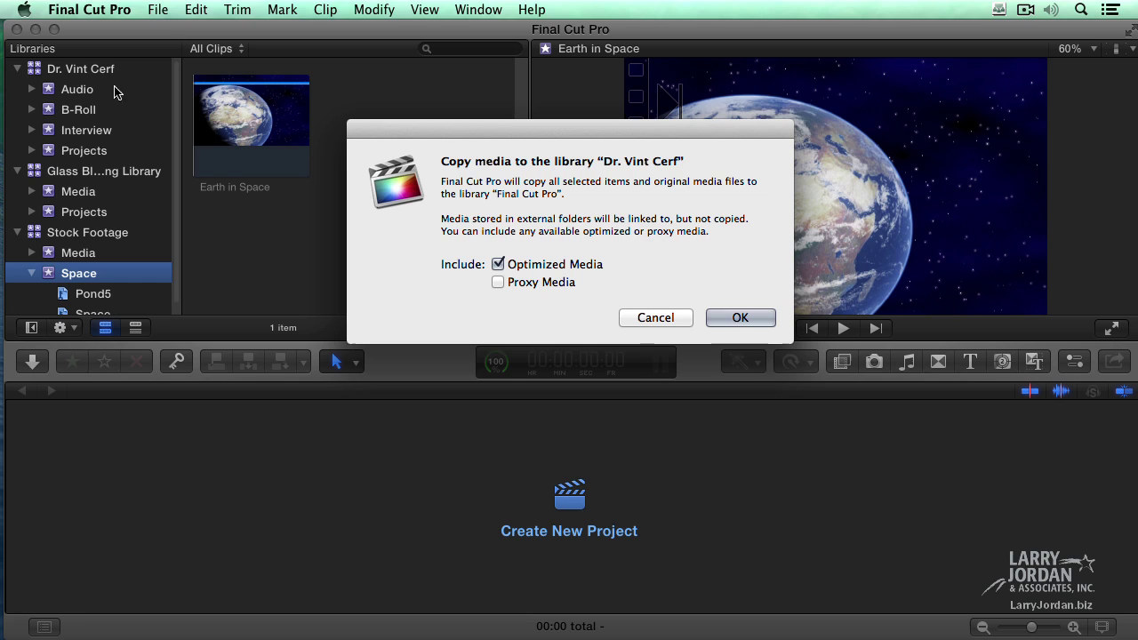
{"action": "left_click", "coordinate": [498, 264]}
{"action": "left_click", "coordinate": [737, 318]}
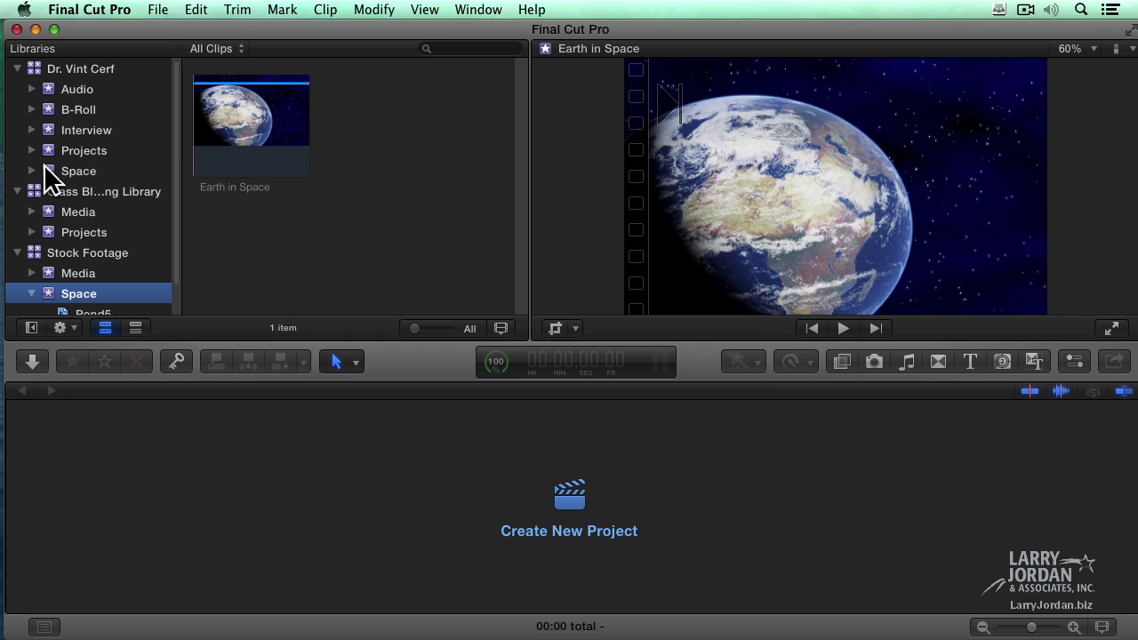
- Undo copying the Space event into the Dr. Vint Cerf library
{"action": "left_click", "coordinate": [49, 172]}
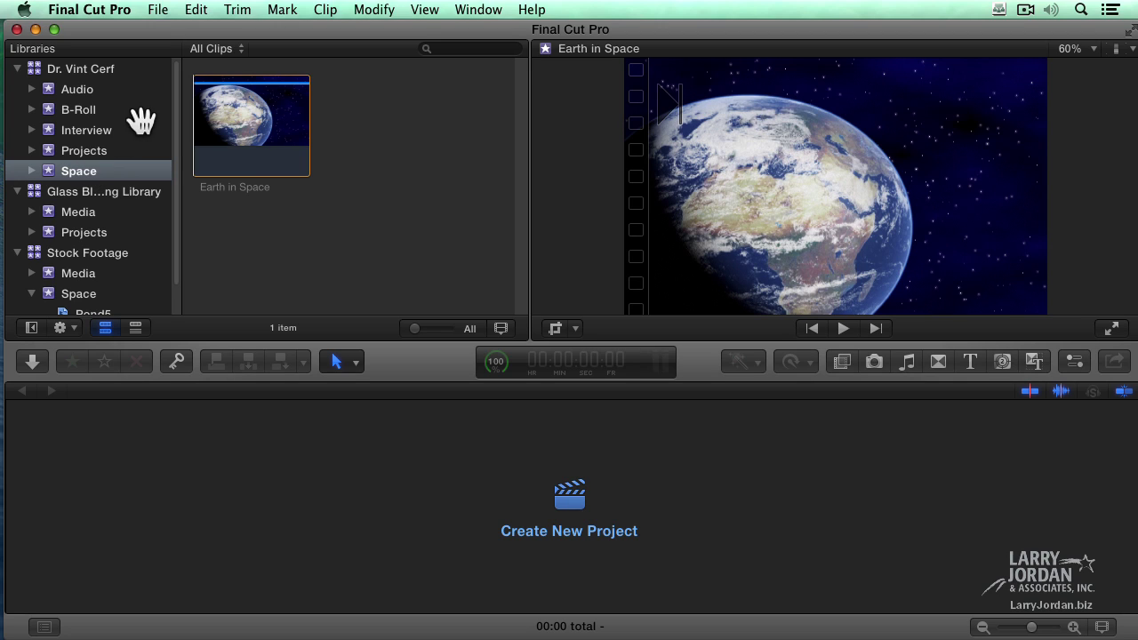
{"action": "key", "text": "super+z"}
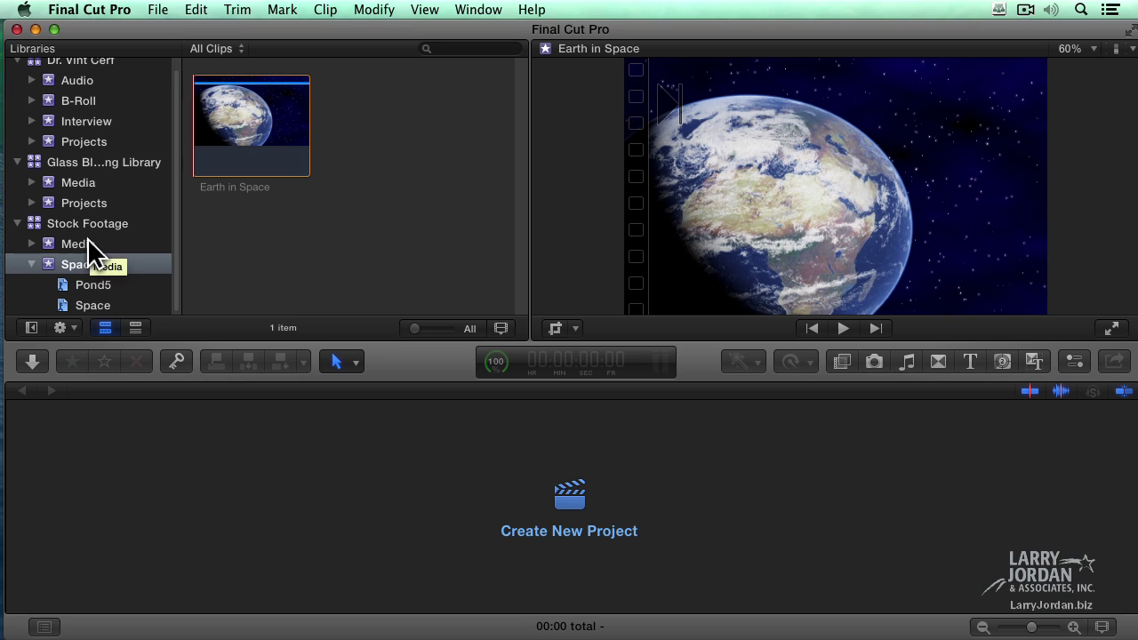
{"action": "scroll", "coordinate": [87, 238], "scroll_direction": "up", "scroll_amount": 1}
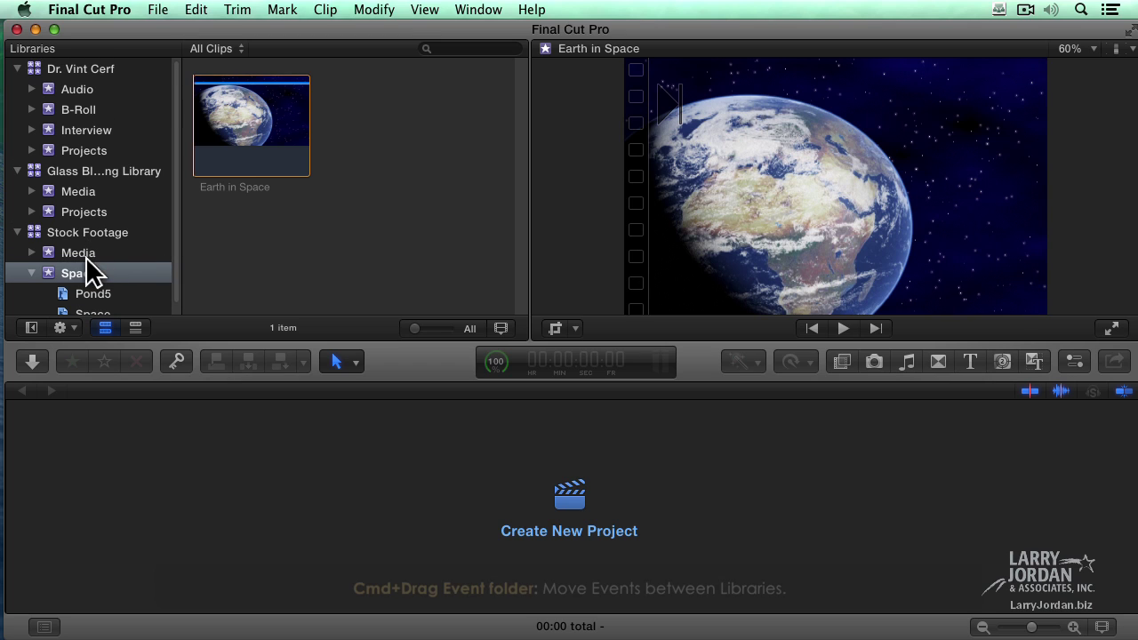
- Start moving the Space event to Dr. Vint Cerf, then cancel the move
{"action": "left_click", "coordinate": [49, 272]}
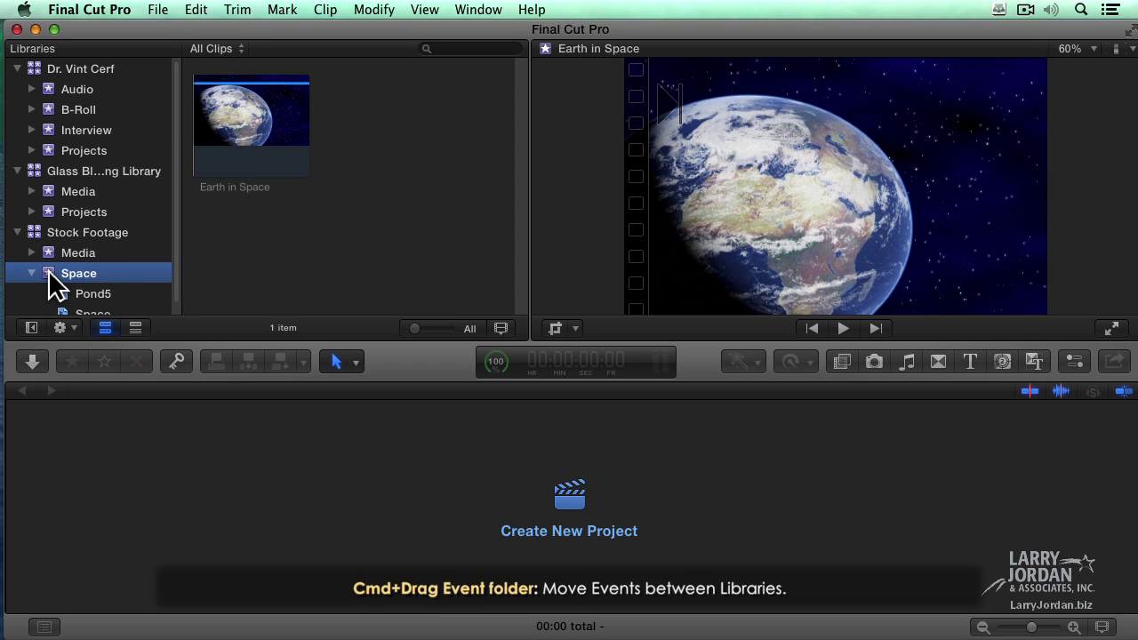
{"action": "left_click_drag", "start_coordinate": [50, 273], "coordinate": [96, 78]}
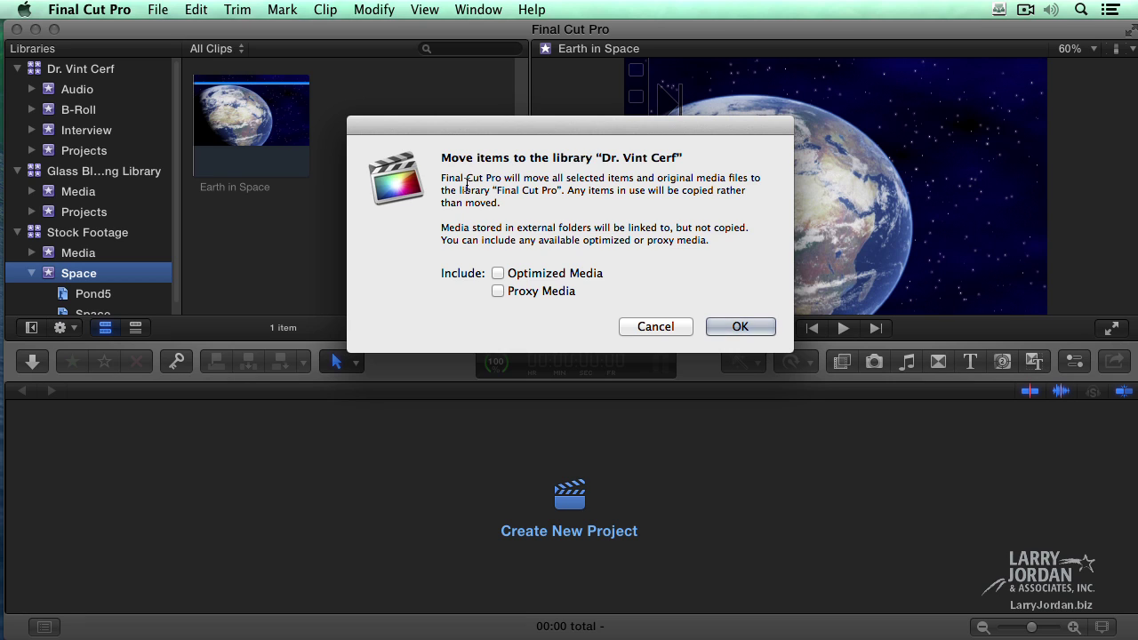
{"action": "left_click", "coordinate": [674, 327]}
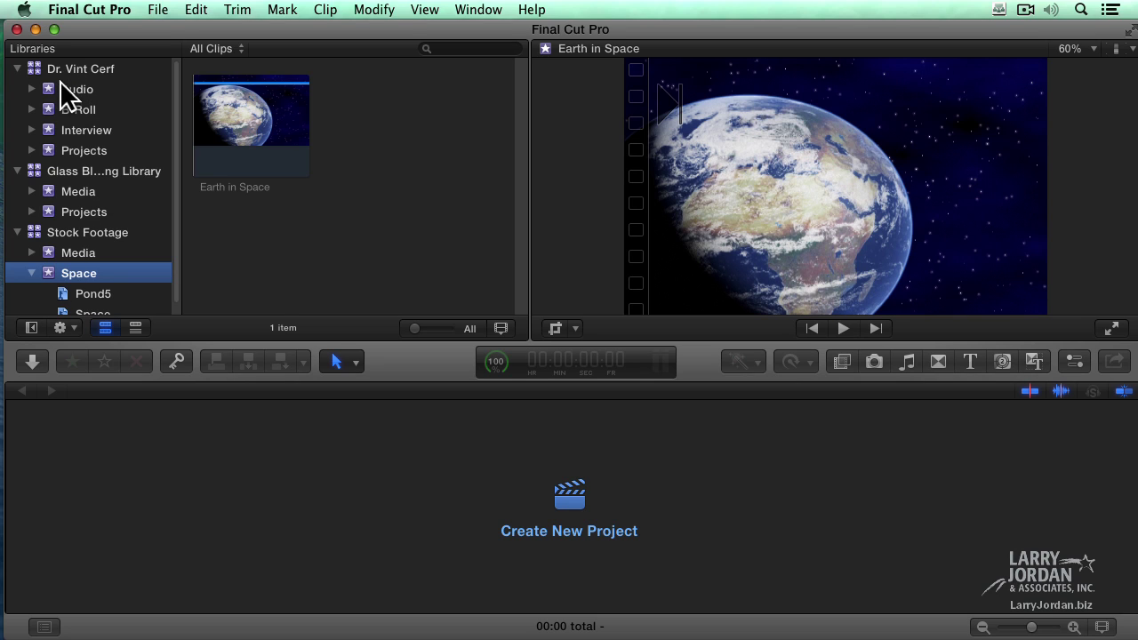
- Show the File menu's Move Event to Library submenu listing target libraries
{"action": "mouse_move", "coordinate": [59, 71]}
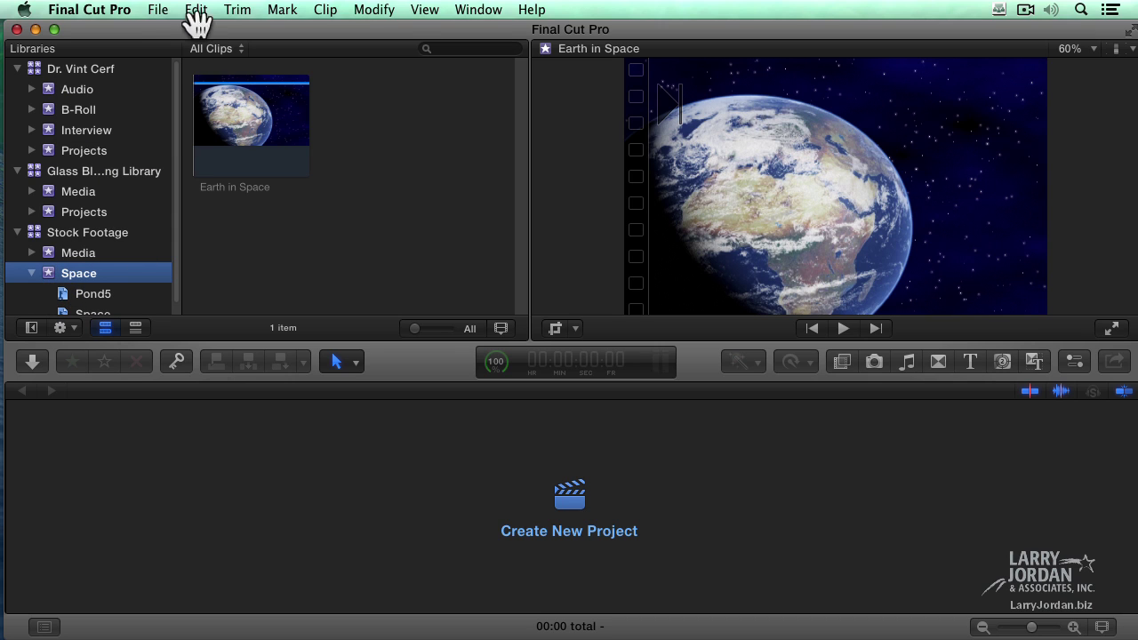
{"action": "left_click", "coordinate": [158, 9]}
{"action": "mouse_move", "coordinate": [314, 215]}
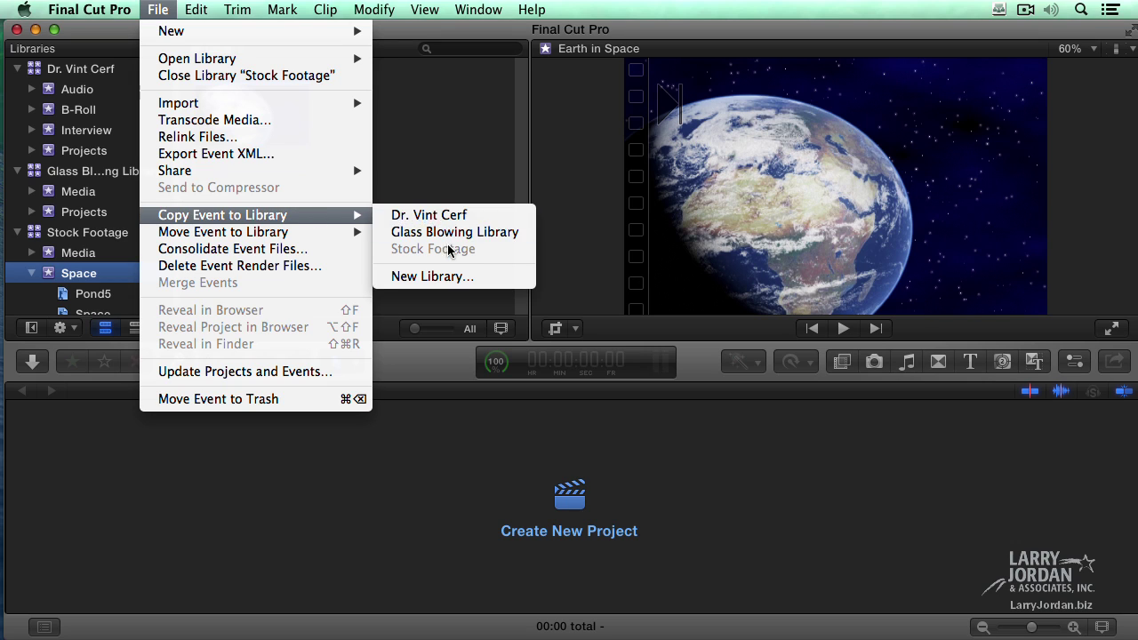
{"action": "mouse_move", "coordinate": [267, 233]}
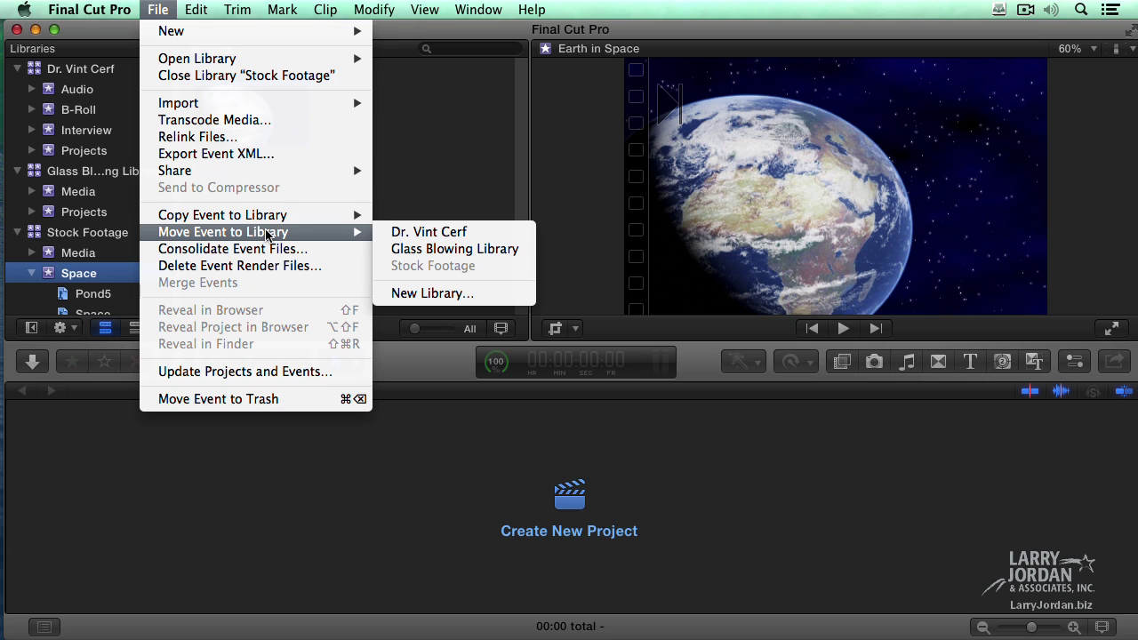